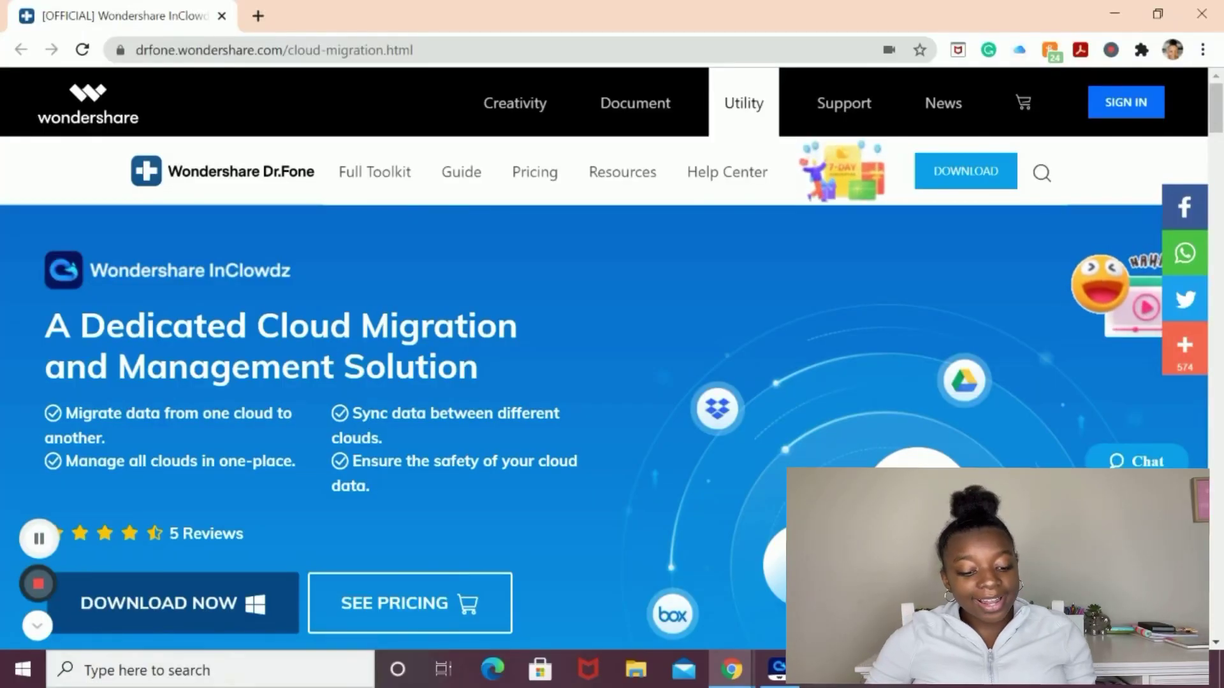
- Sign in to InClowdz with the Wondershare ID via Log in under the avatar
{"action": "scroll", "coordinate": [612, 376], "scroll_direction": "down", "scroll_amount": 1}
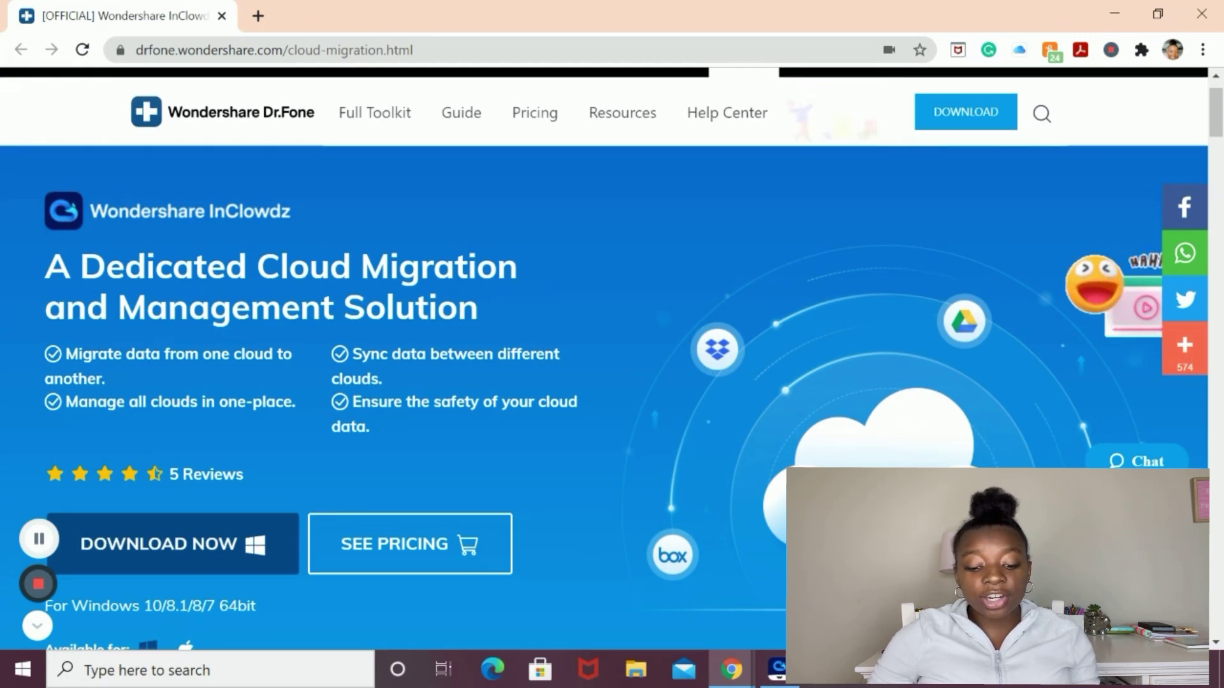
{"action": "scroll", "coordinate": [612, 375], "scroll_direction": "down", "scroll_amount": 1}
{"action": "scroll", "coordinate": [612, 375], "scroll_direction": "down", "scroll_amount": 20}
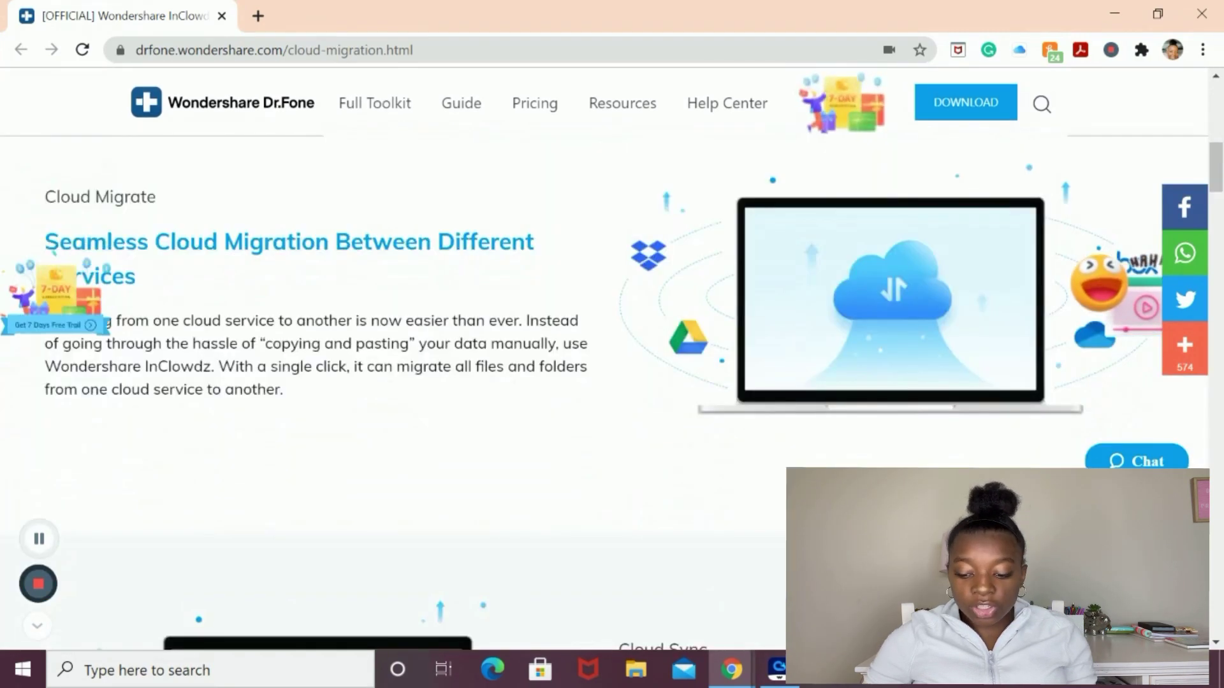
{"action": "scroll", "coordinate": [612, 374], "scroll_direction": "down", "scroll_amount": 3}
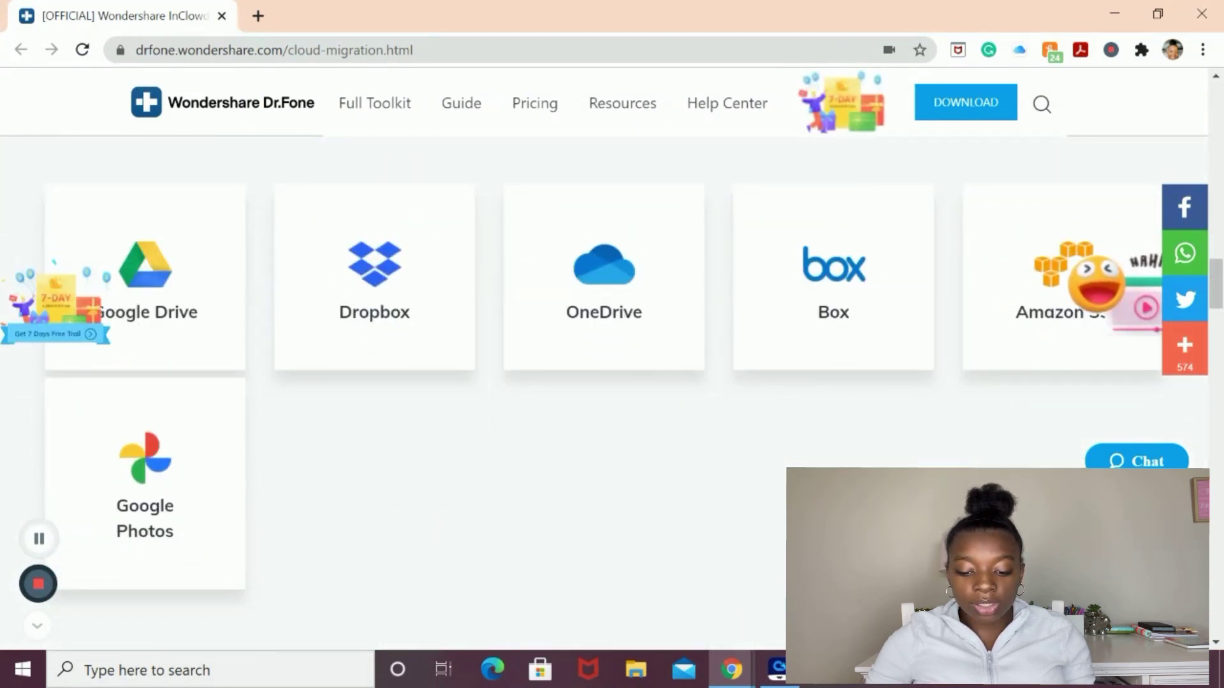
{"action": "scroll", "coordinate": [612, 390], "scroll_direction": "up", "scroll_amount": 1}
{"action": "scroll", "coordinate": [612, 362], "scroll_direction": "down", "scroll_amount": 1}
{"action": "scroll", "coordinate": [631, 534], "scroll_direction": "up", "scroll_amount": 10}
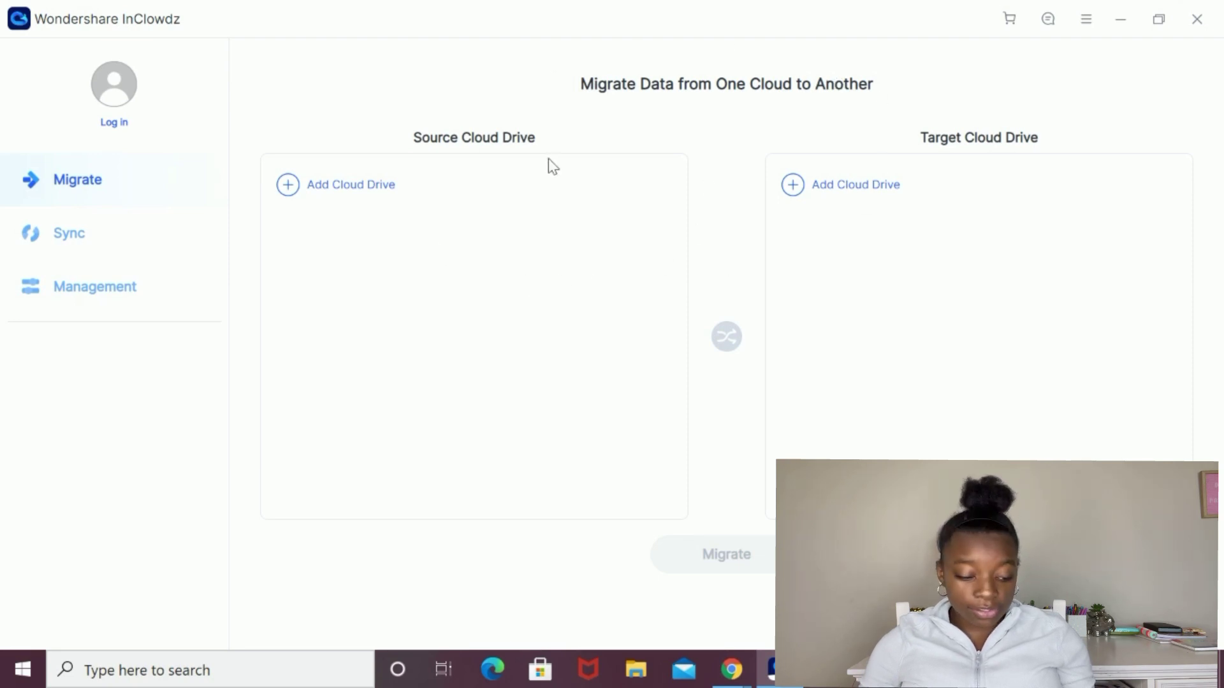
{"action": "left_click", "coordinate": [113, 130]}
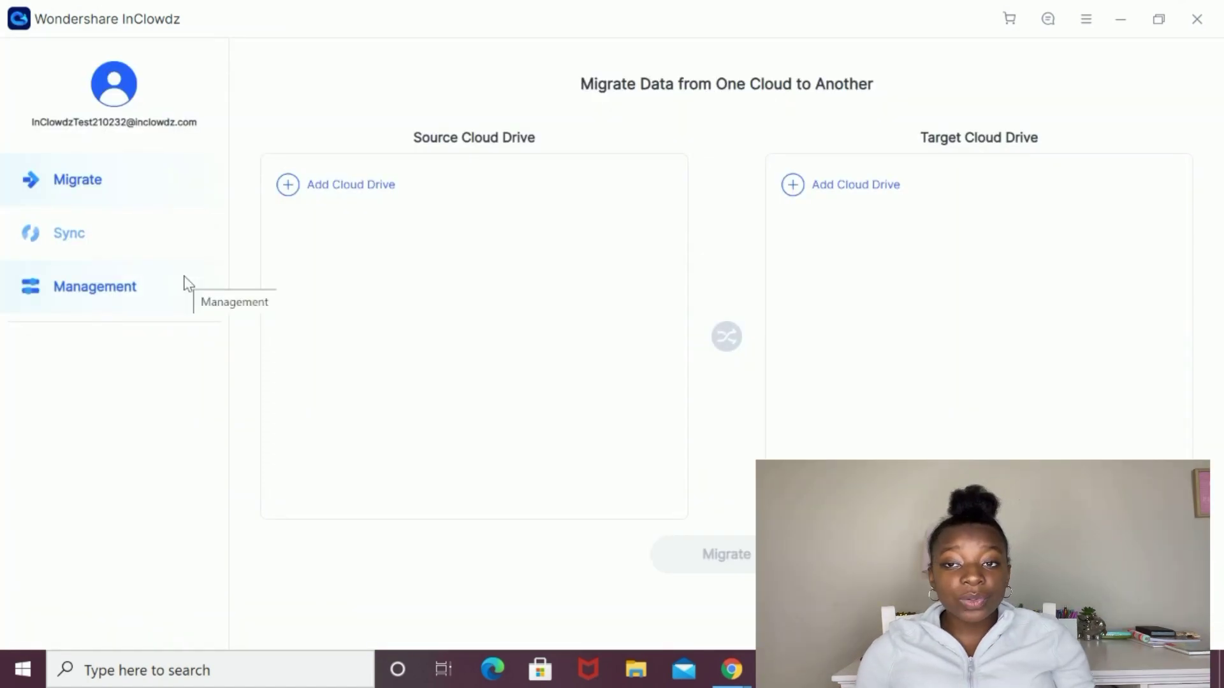
{"action": "left_click", "coordinate": [94, 299]}
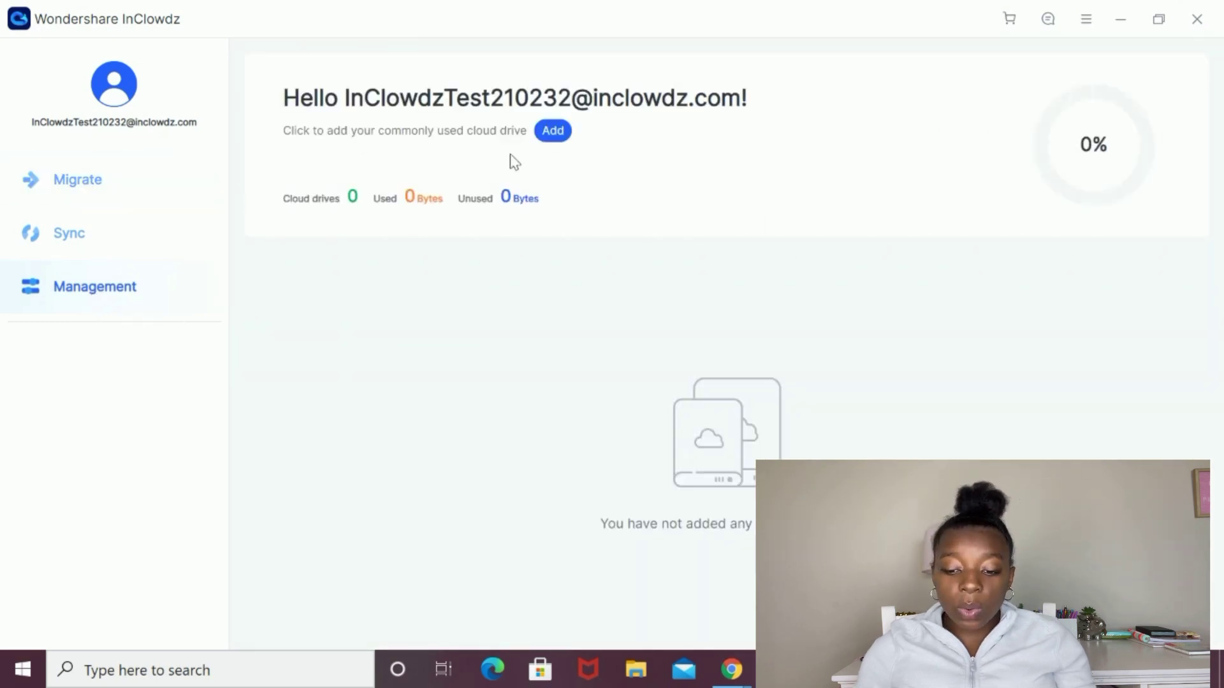
{"action": "left_click", "coordinate": [553, 131]}
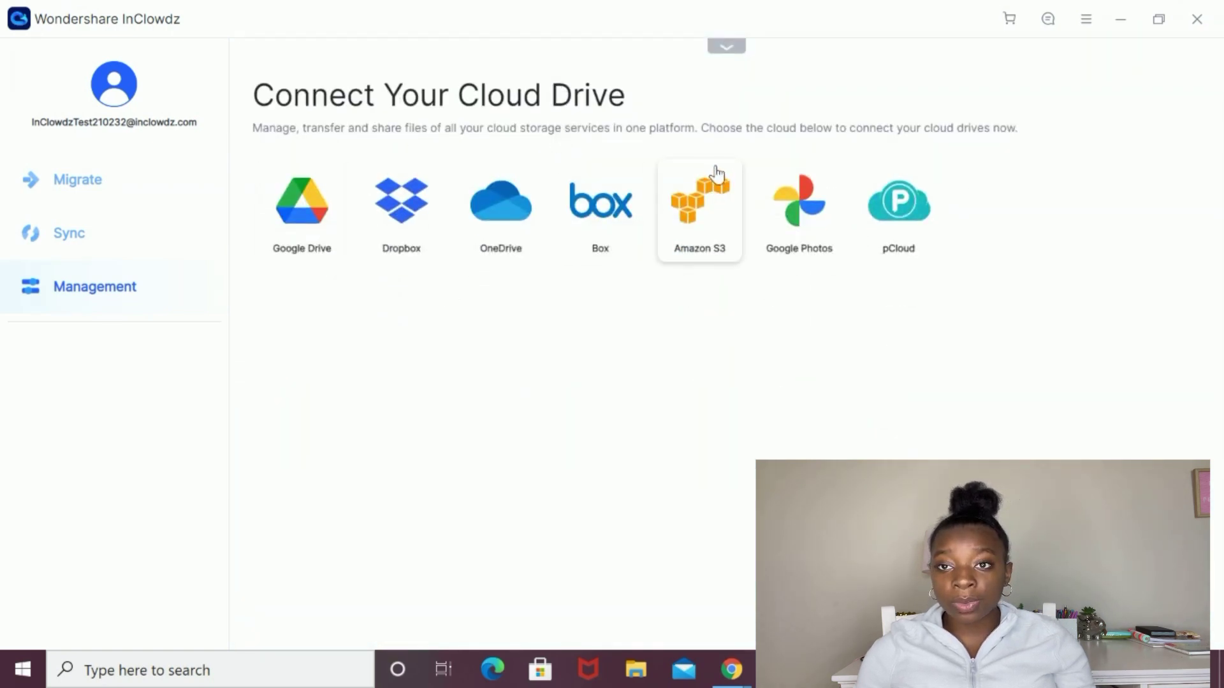
{"action": "left_click", "coordinate": [314, 190]}
{"action": "left_click", "coordinate": [609, 424]}
- Choose the Google account, allow InClowdz access, and return to the InClowdz app
{"action": "left_click", "coordinate": [522, 436]}
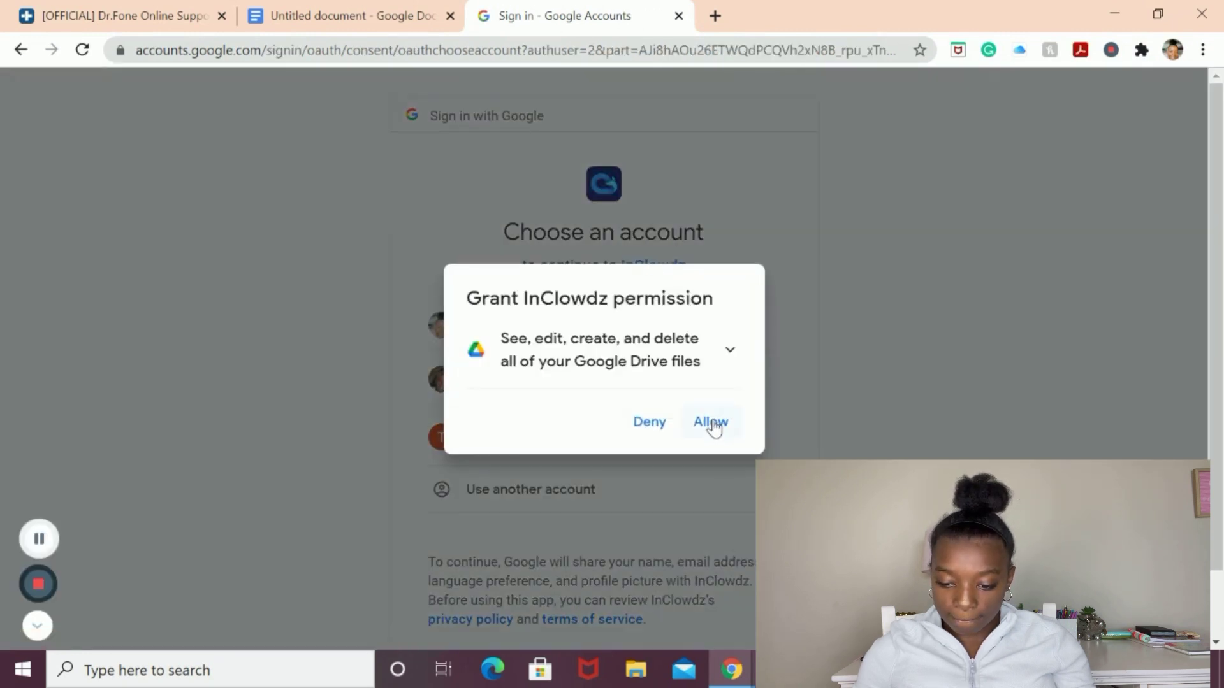
{"action": "left_click", "coordinate": [712, 424]}
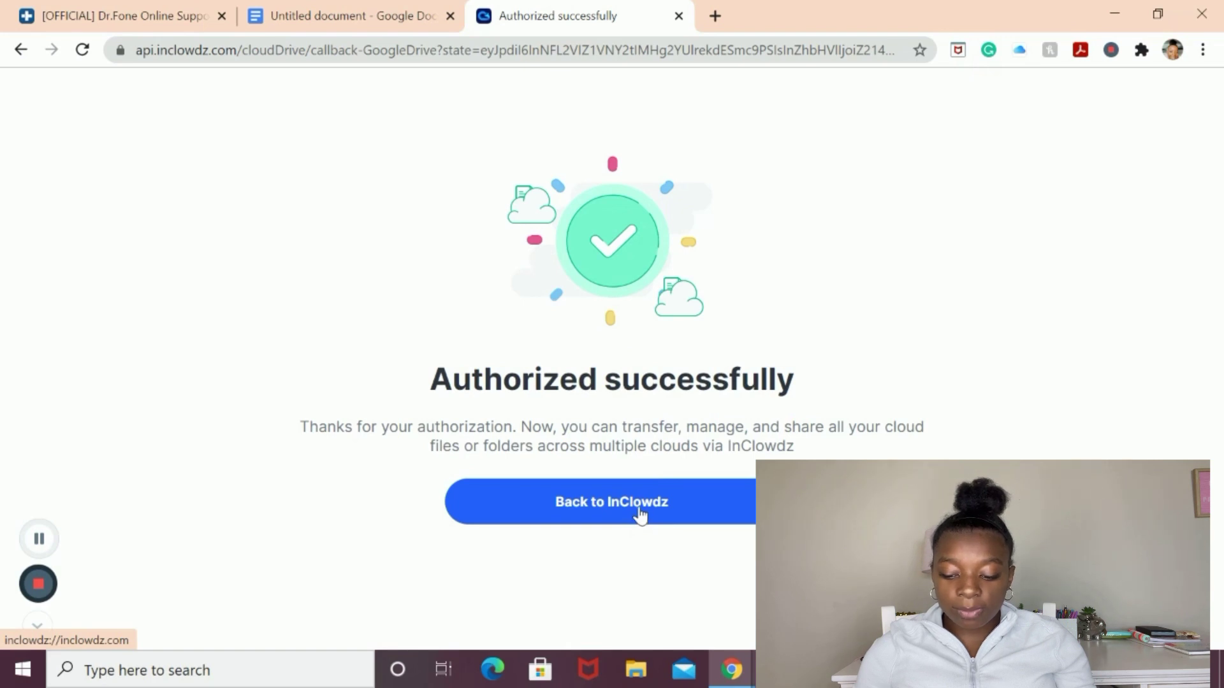
{"action": "left_click", "coordinate": [639, 515]}
{"action": "left_click", "coordinate": [742, 224]}
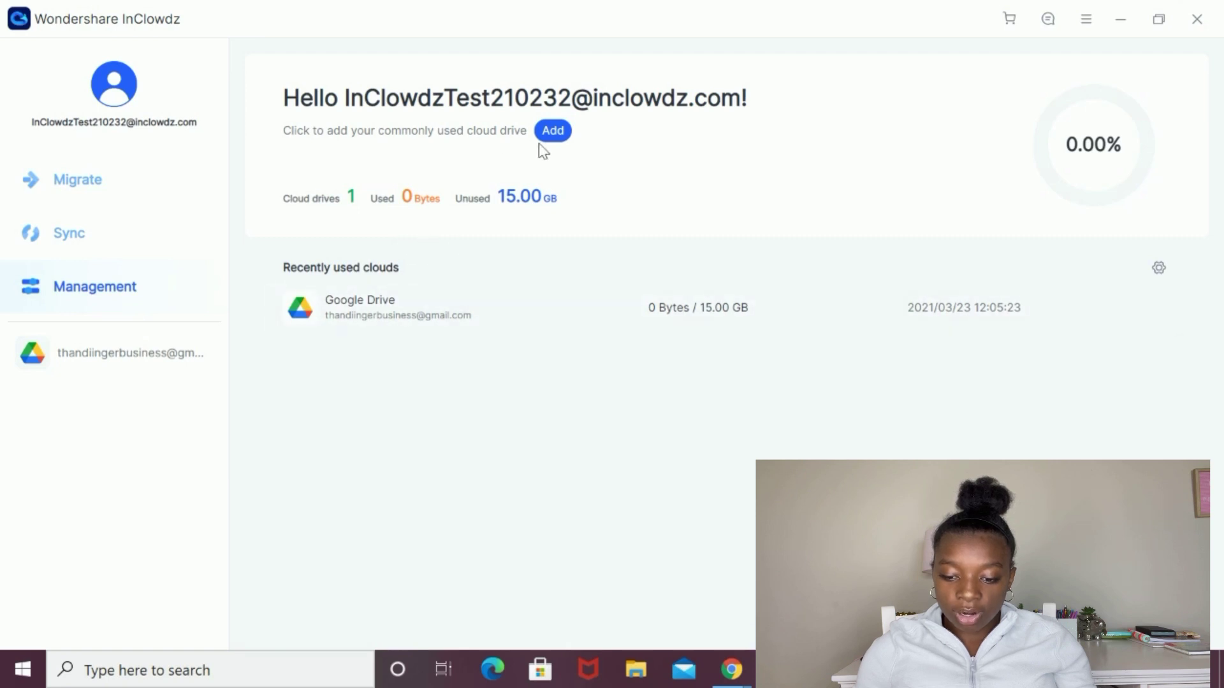
- Add and authorize Dropbox (2.00 GB), then close the Authorization dialog
{"action": "left_click", "coordinate": [552, 132]}
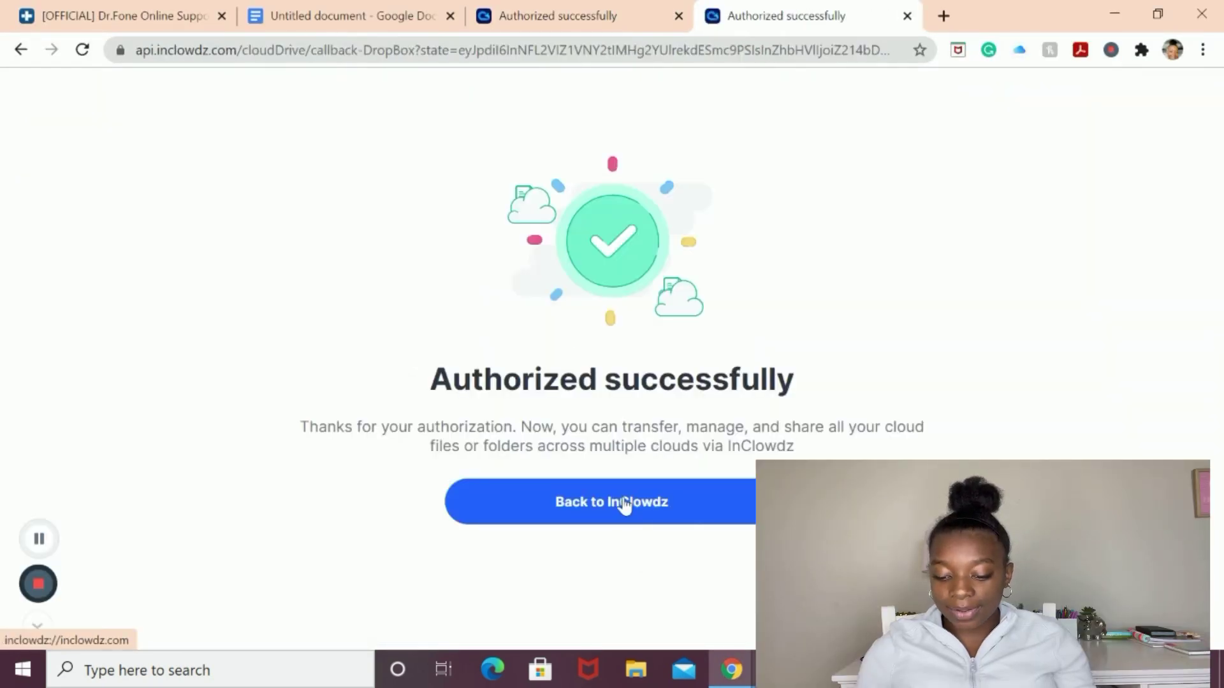
{"action": "left_click", "coordinate": [624, 505]}
{"action": "left_click", "coordinate": [694, 223]}
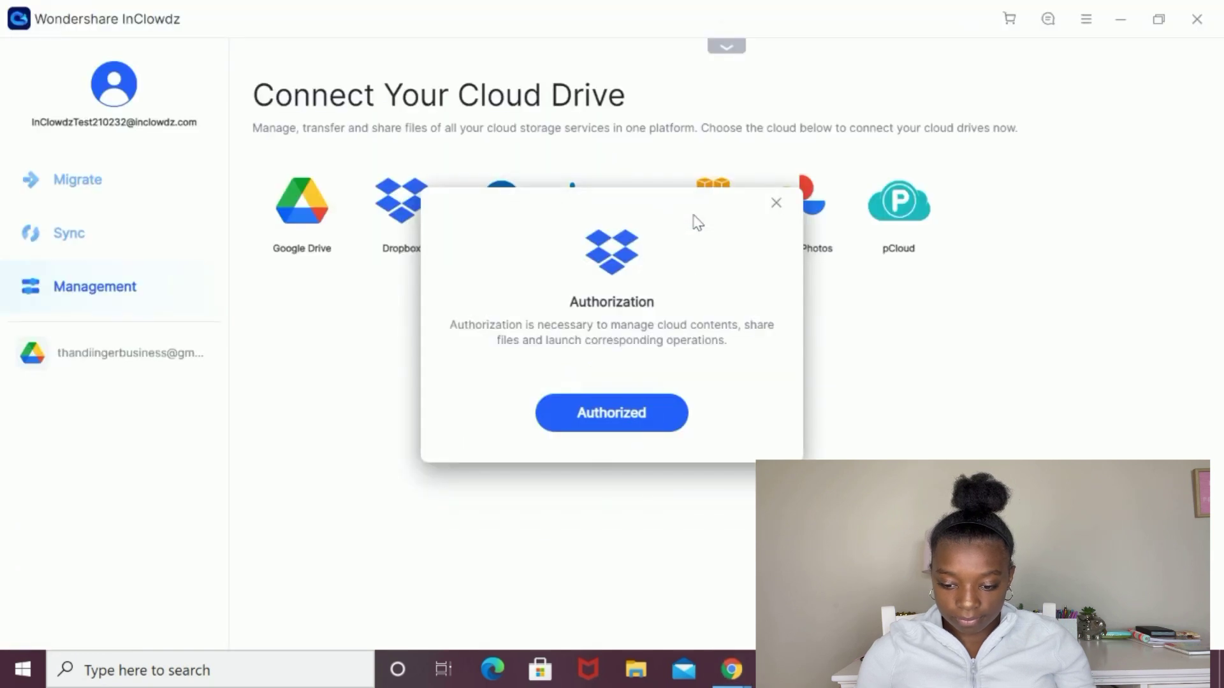
{"action": "left_click", "coordinate": [625, 419]}
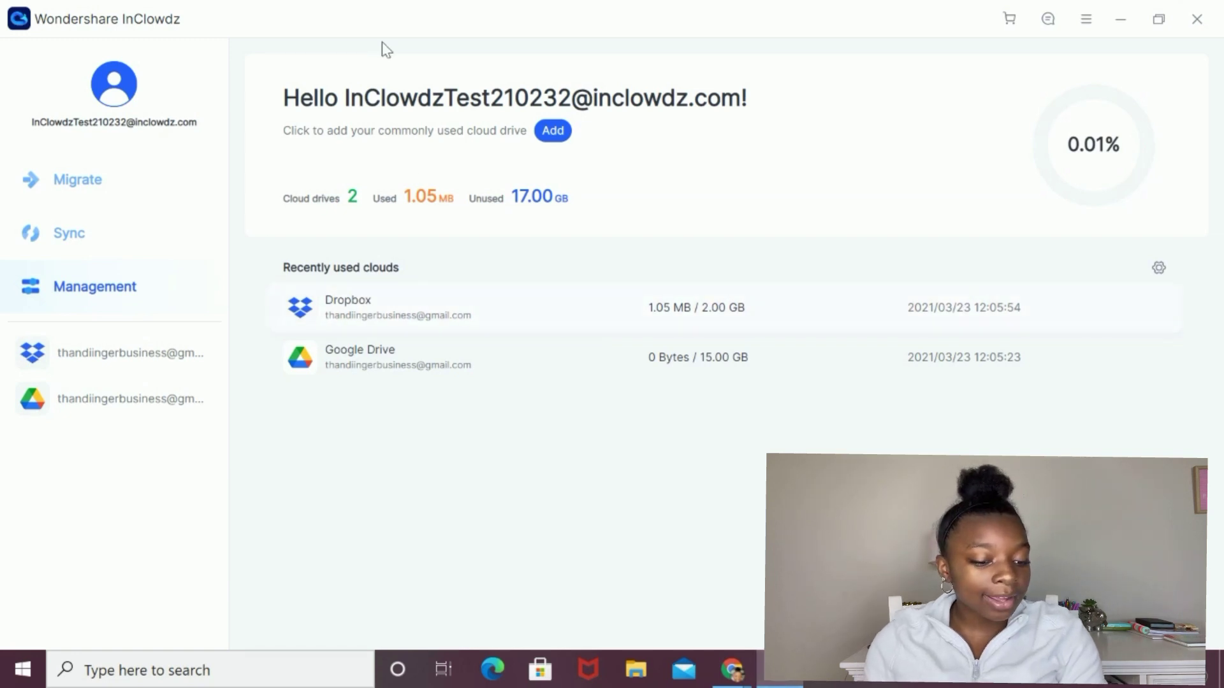
- Migrate Dropbox into target Google Drive, transferring 5 items totaling 1.05 MB
{"action": "left_click", "coordinate": [81, 200]}
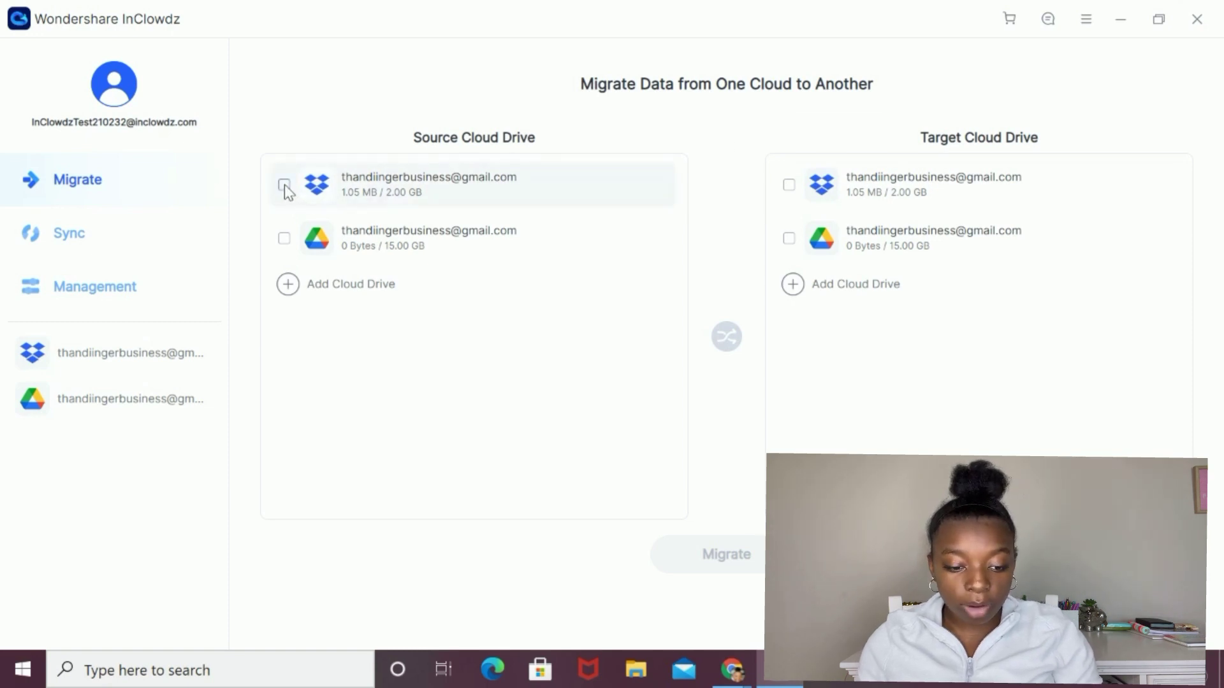
{"action": "left_click", "coordinate": [789, 239]}
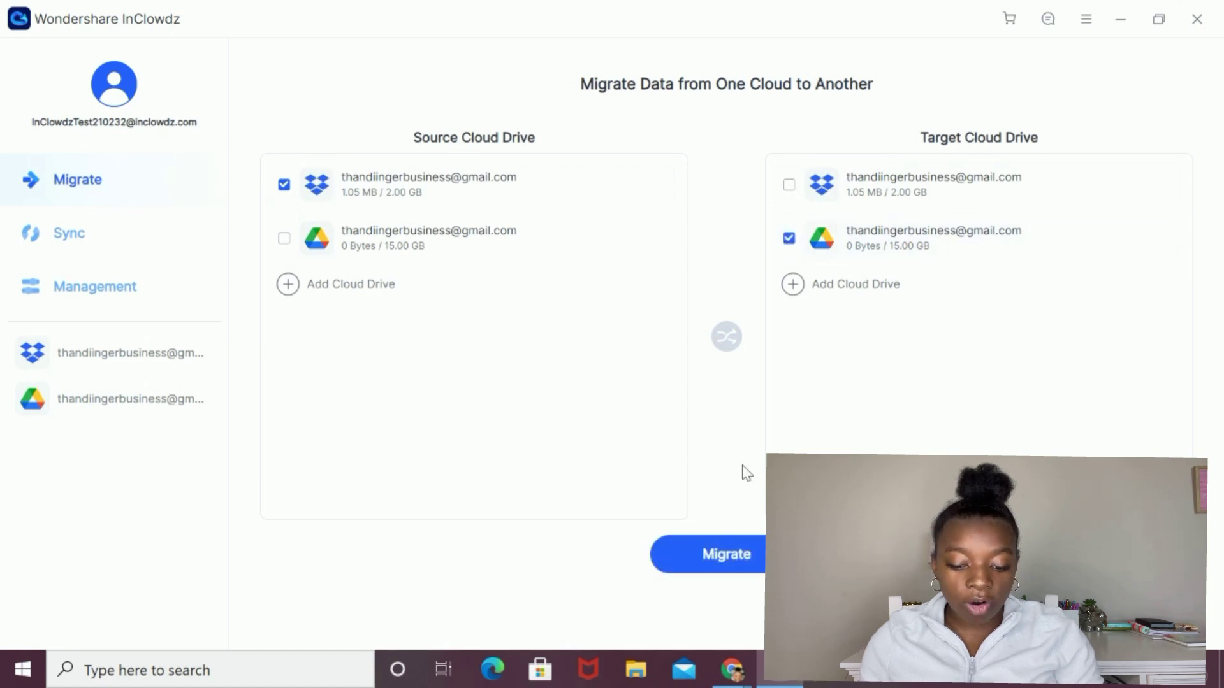
{"action": "left_click", "coordinate": [729, 553]}
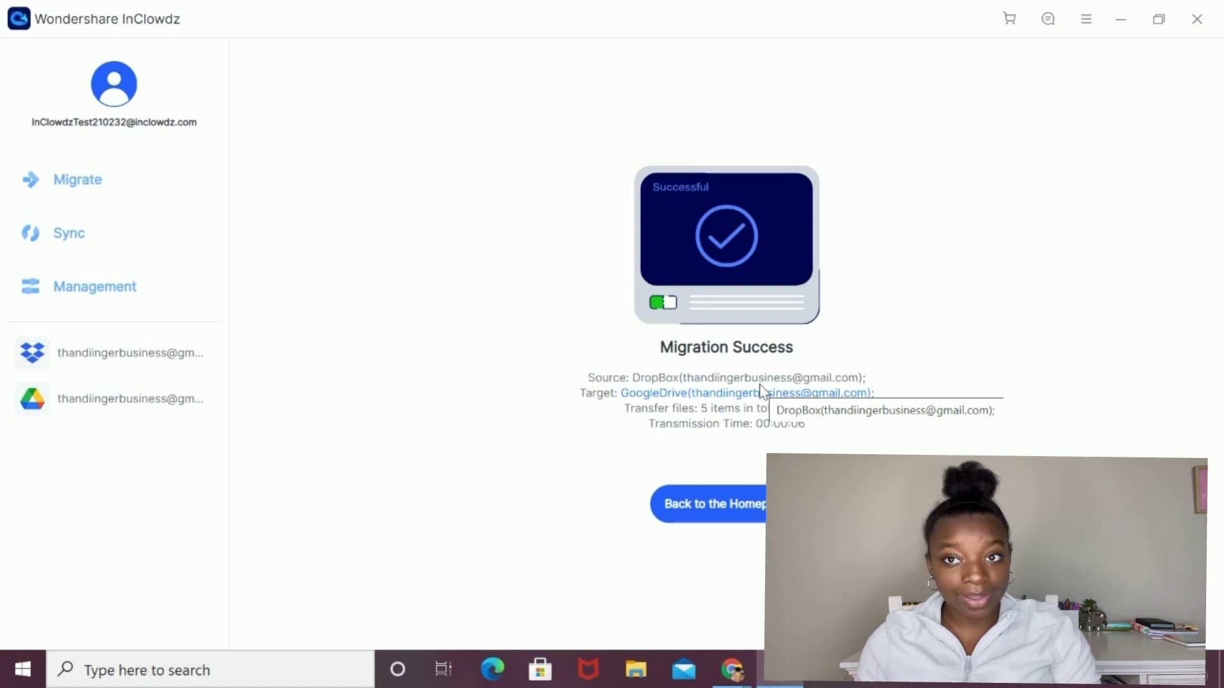
- Leave the migration summary and select Google Drive, now showing 2.10 MB used
{"action": "left_click", "coordinate": [756, 497]}
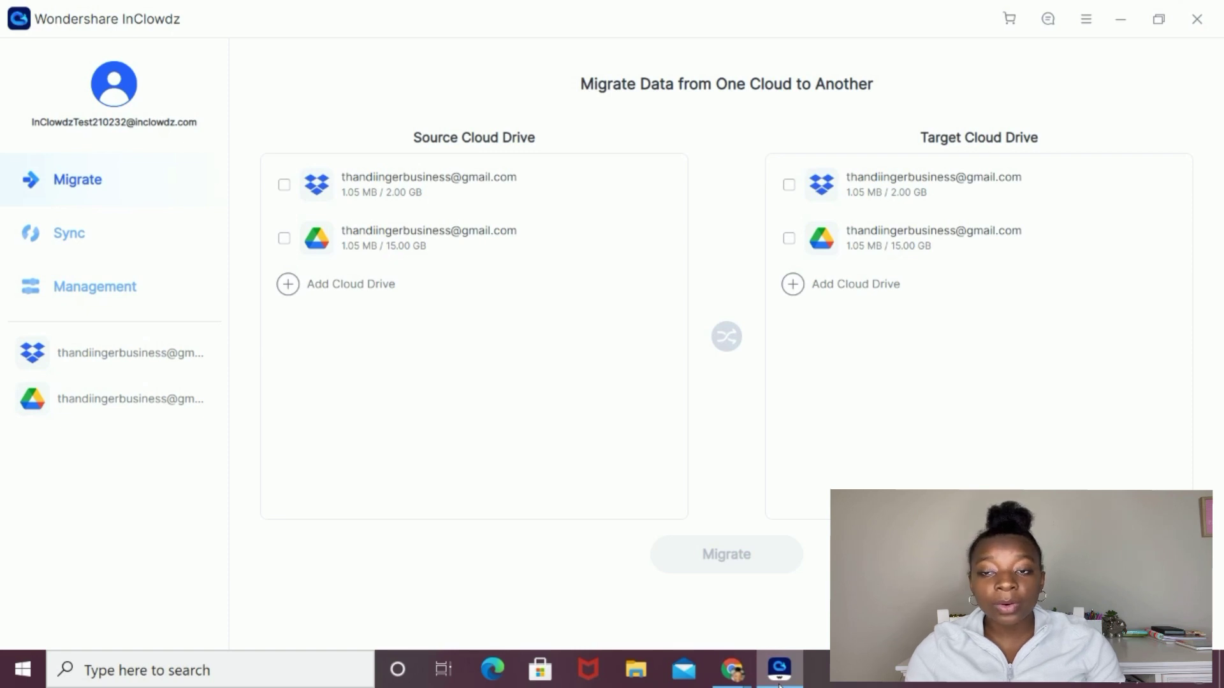
{"action": "left_click", "coordinate": [361, 241]}
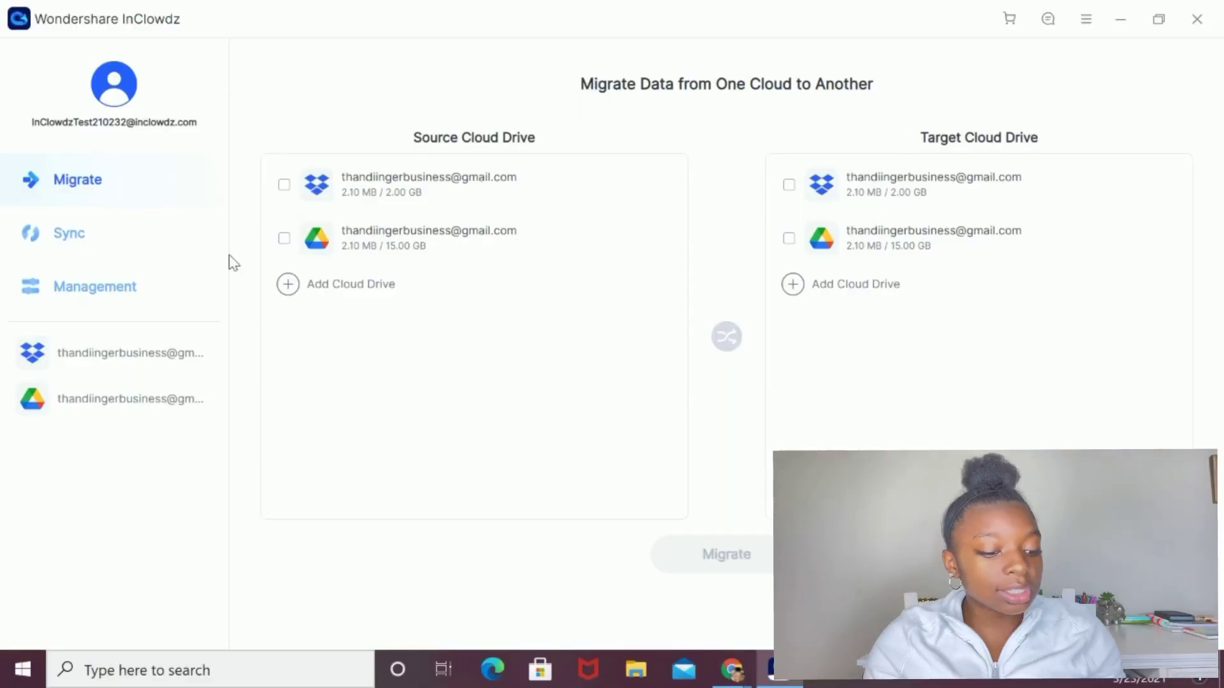
- Sync source Google Drive into target Dropbox, moving 23 items totaling 4.21 MB
{"action": "left_click", "coordinate": [97, 237]}
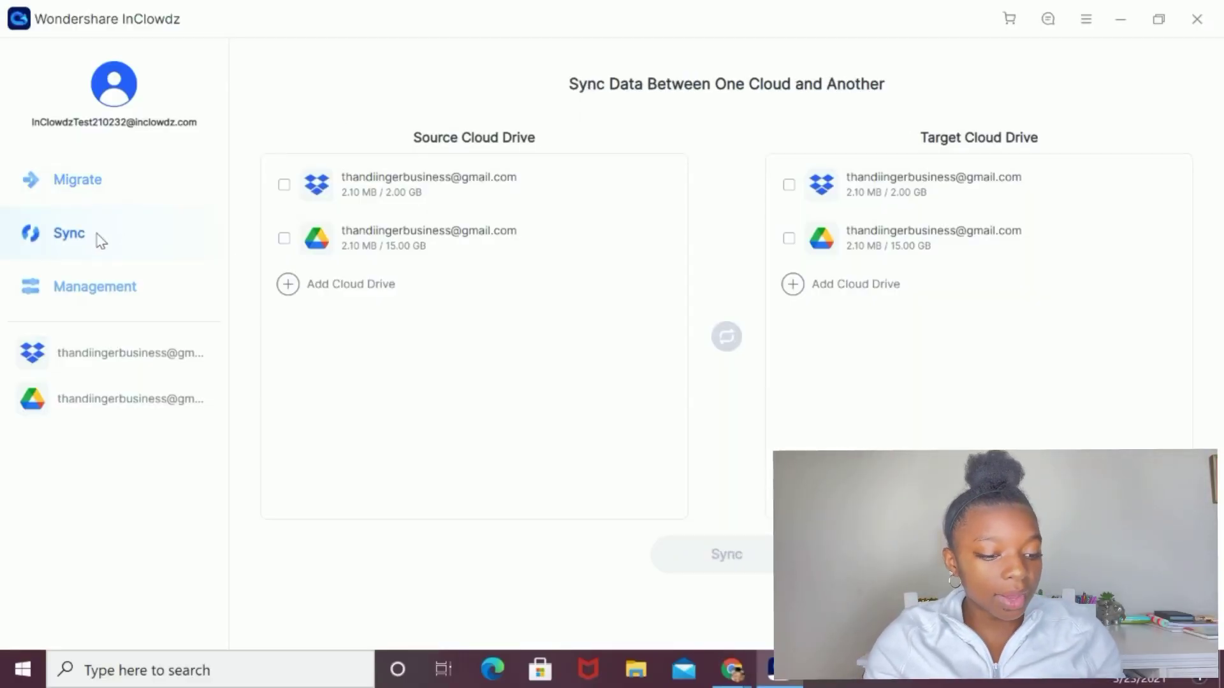
{"action": "left_click", "coordinate": [285, 238]}
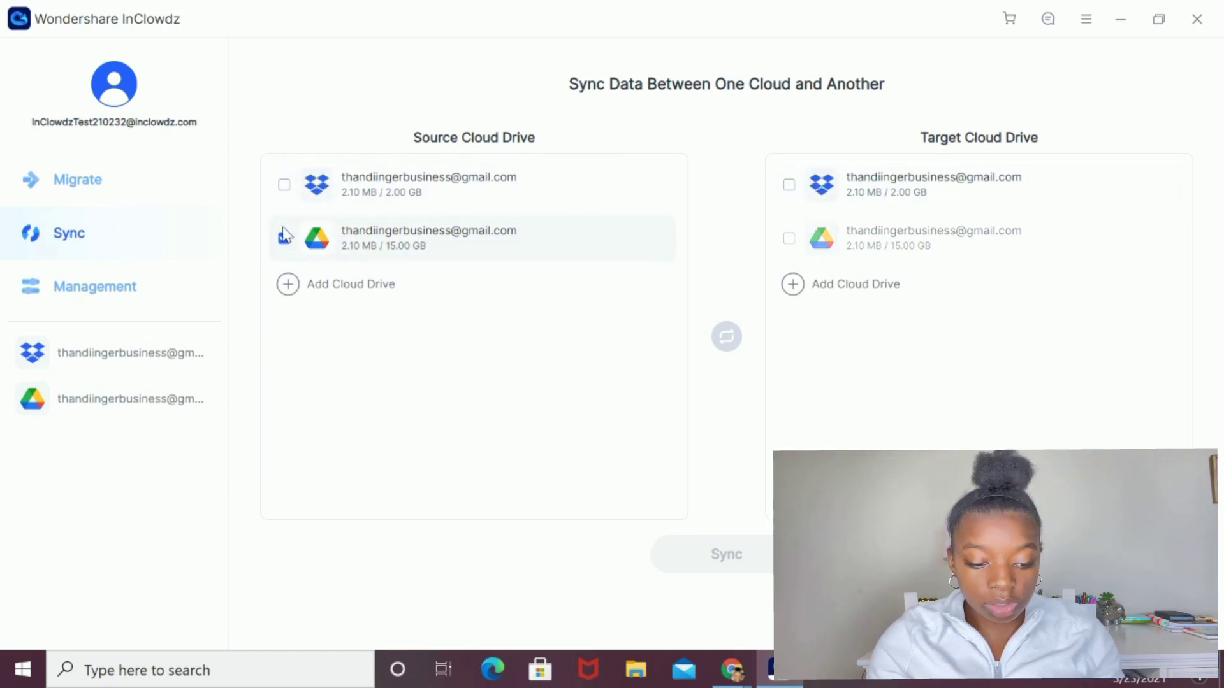
{"action": "left_click", "coordinate": [790, 186]}
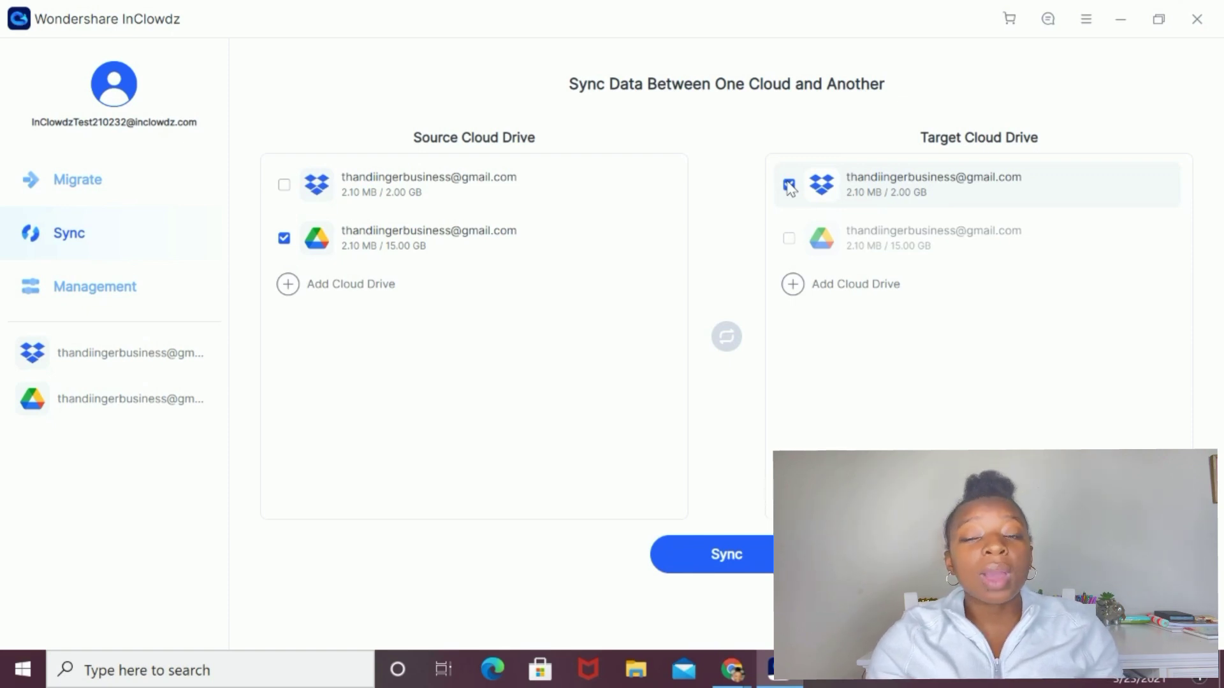
{"action": "left_click", "coordinate": [725, 561]}
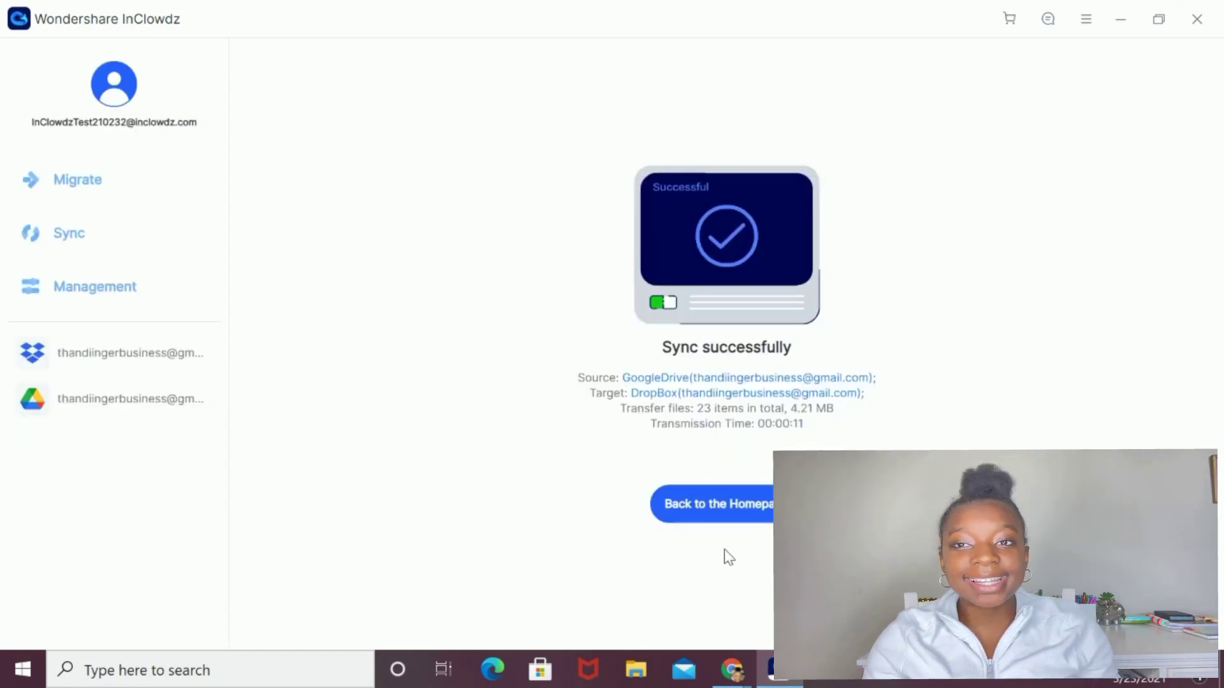
- Go back to the home page and open Google Drive's file list under Management
{"action": "left_click", "coordinate": [729, 508]}
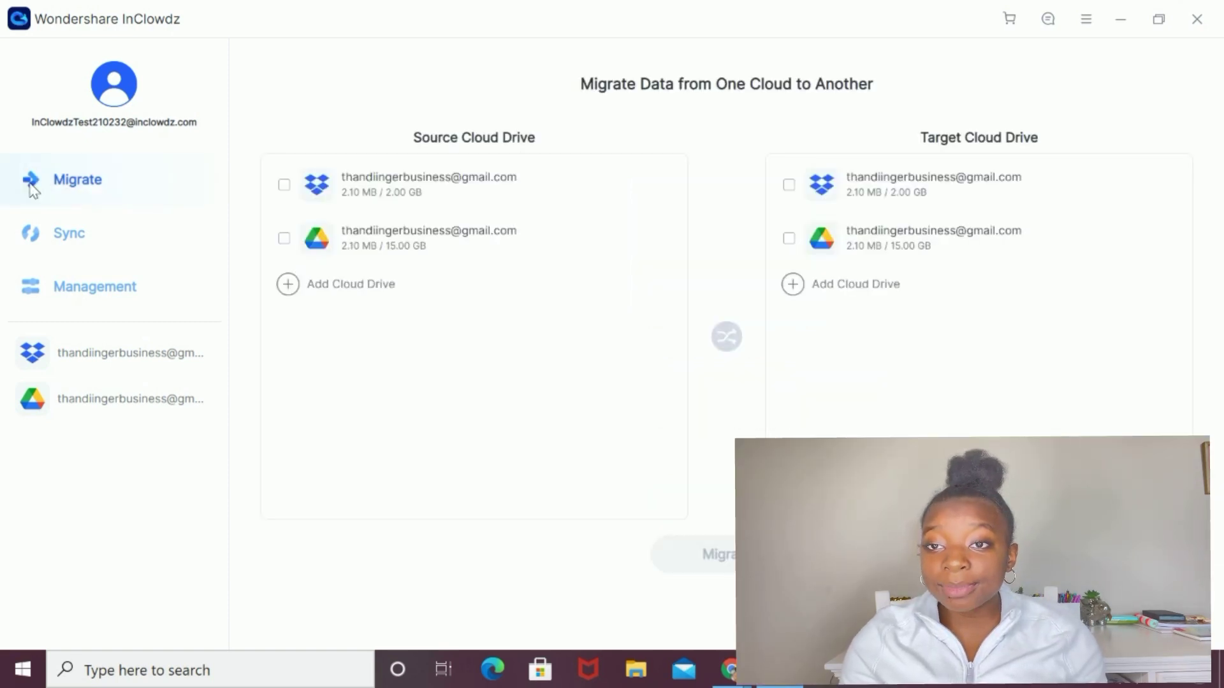
{"action": "left_click", "coordinate": [76, 296]}
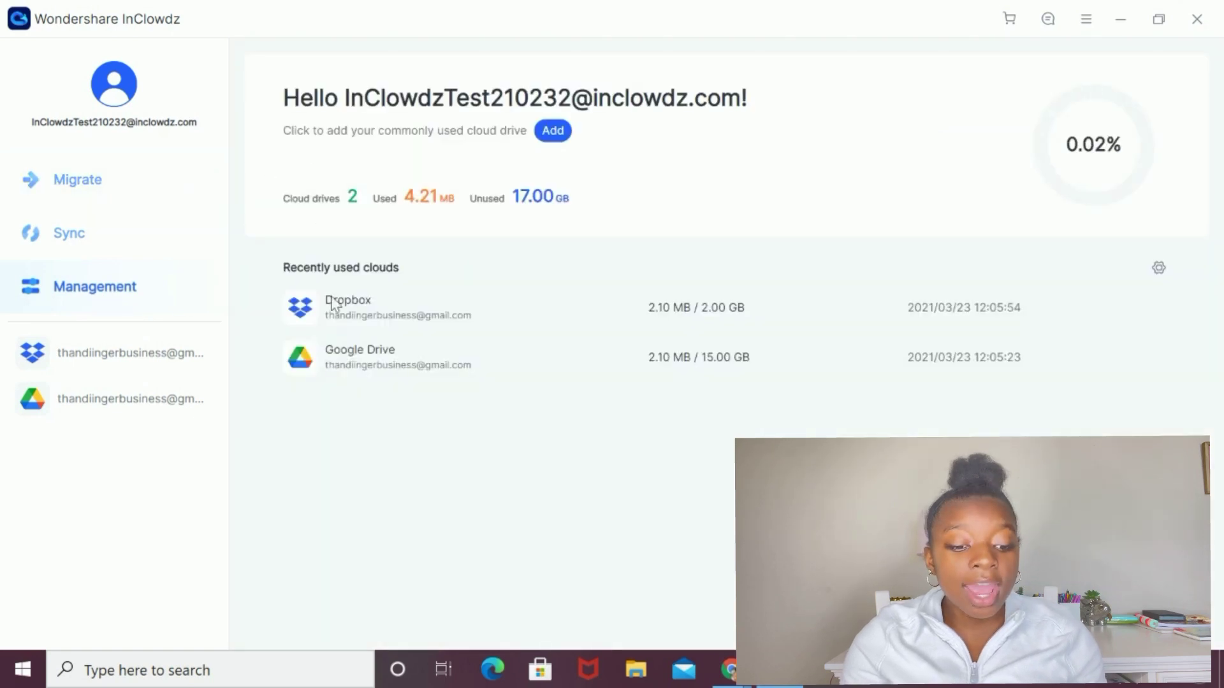
{"action": "left_click", "coordinate": [390, 366]}
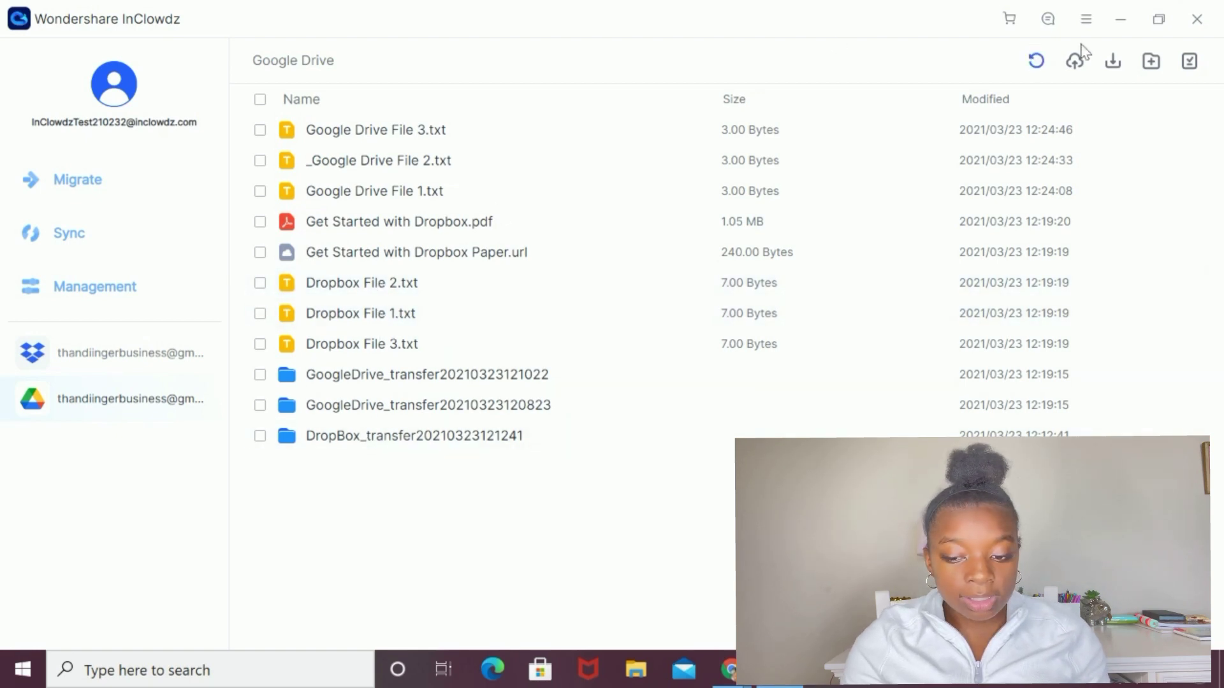
- Refresh the list and upload 'Upload this file.docx' from Downloads into Google Drive
{"action": "left_click", "coordinate": [1037, 62]}
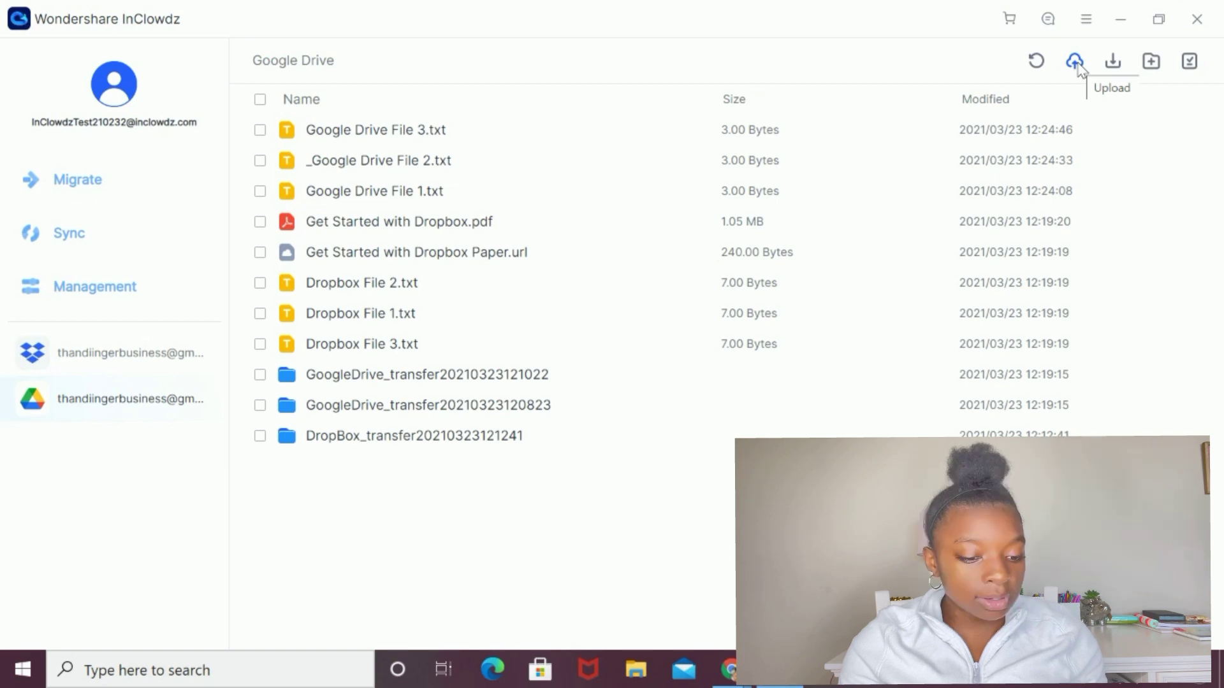
{"action": "left_click", "coordinate": [1076, 62]}
{"action": "scroll", "coordinate": [80, 181], "scroll_direction": "up", "scroll_amount": 2}
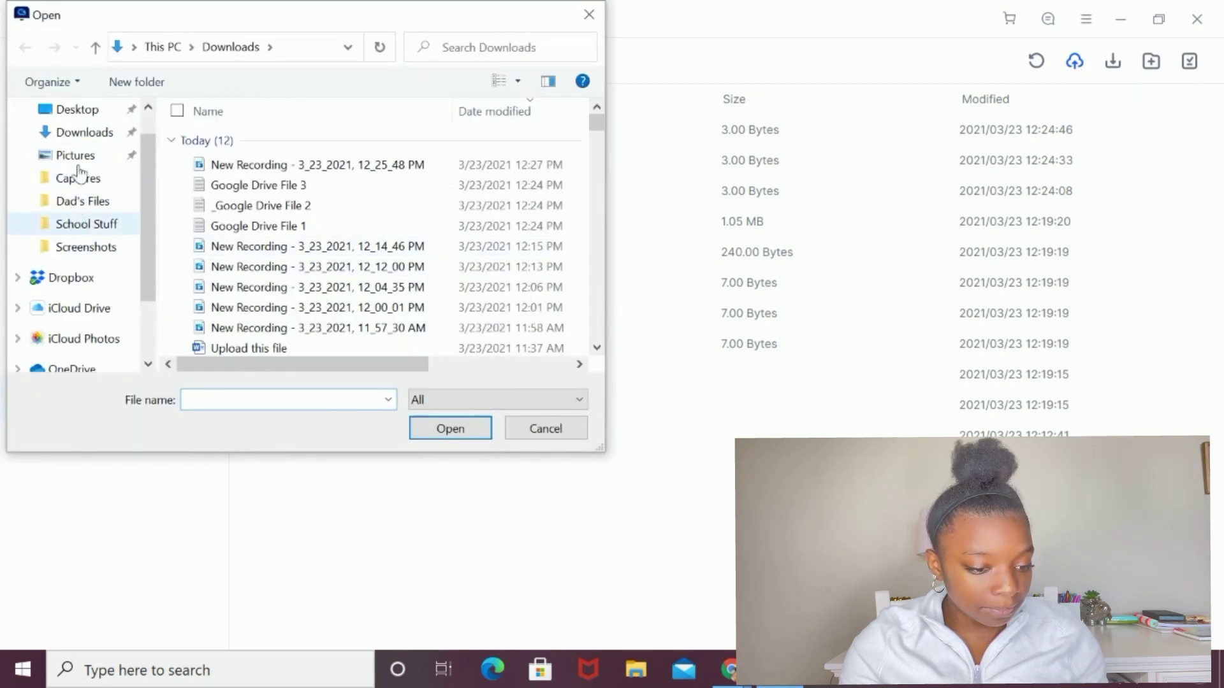
{"action": "left_click", "coordinate": [95, 132]}
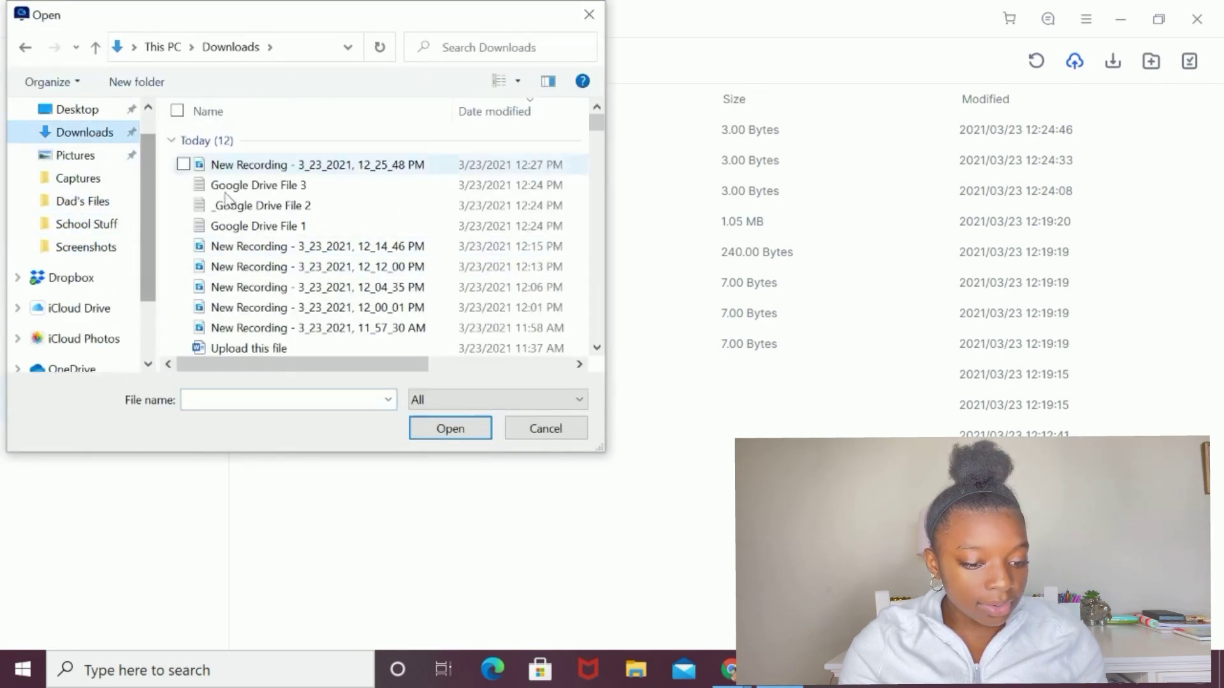
{"action": "scroll", "coordinate": [232, 300], "scroll_direction": "down", "scroll_amount": 1}
{"action": "left_click", "coordinate": [232, 302]}
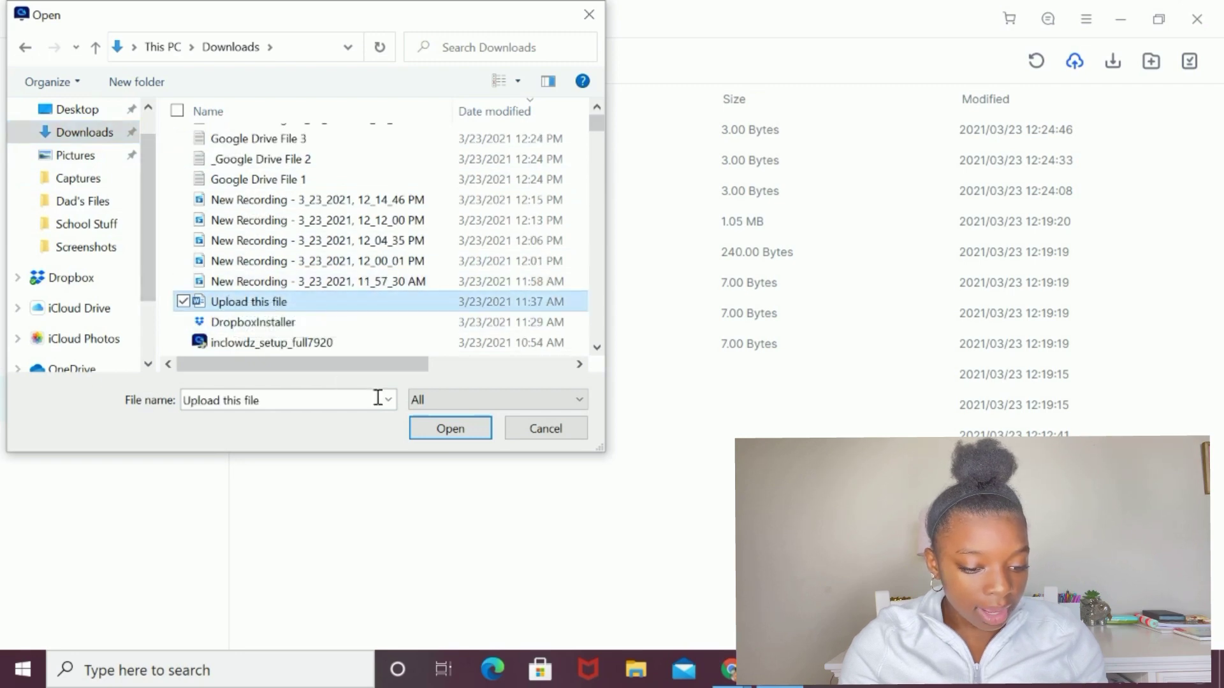
{"action": "left_click", "coordinate": [453, 428]}
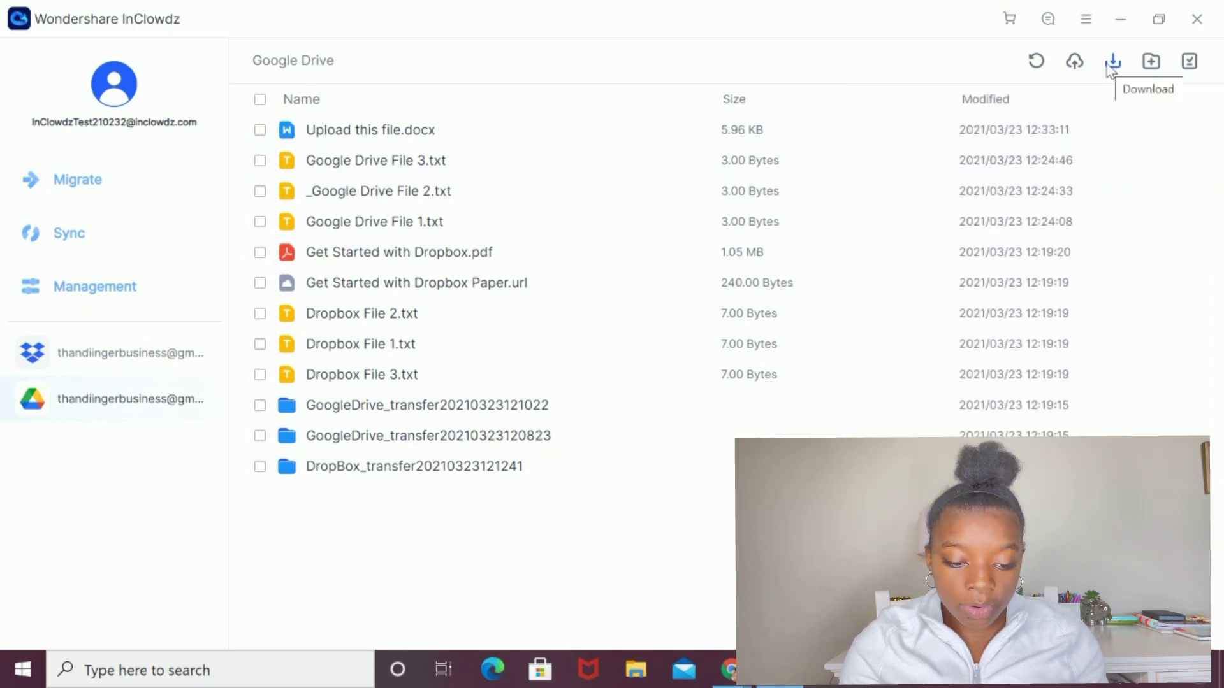
- Download 'Google Drive File 3.txt' from Google Drive into the business cards folder
{"action": "left_click", "coordinate": [260, 162]}
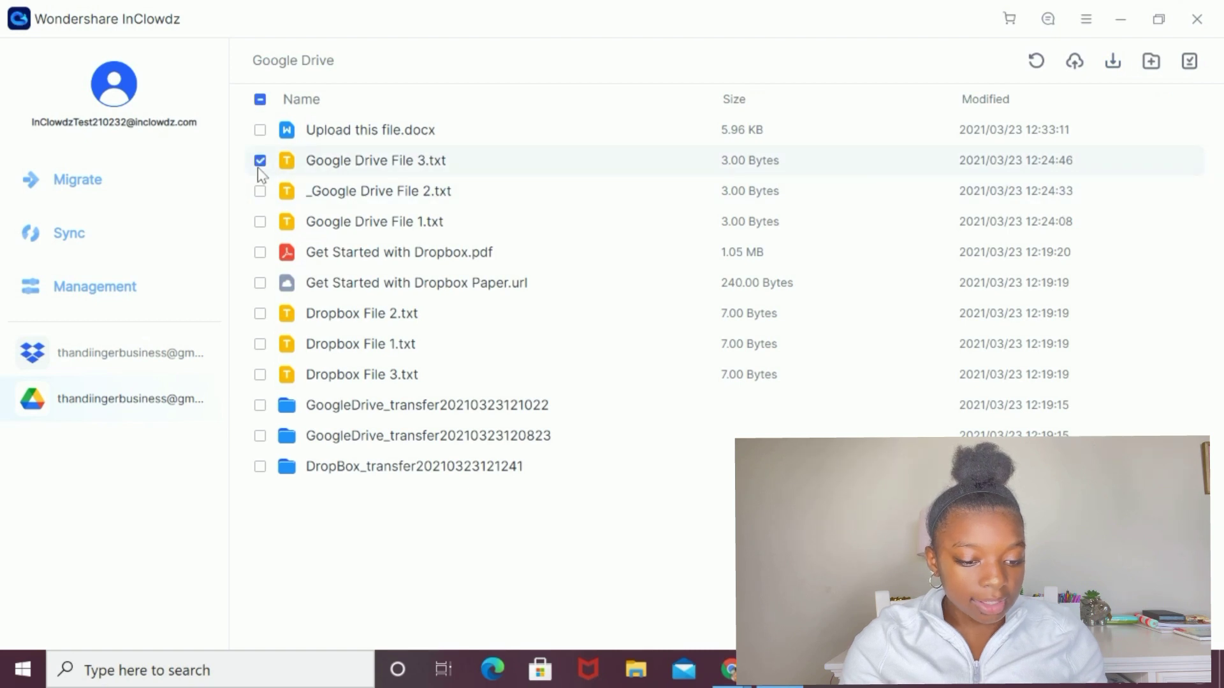
{"action": "left_click", "coordinate": [1113, 69]}
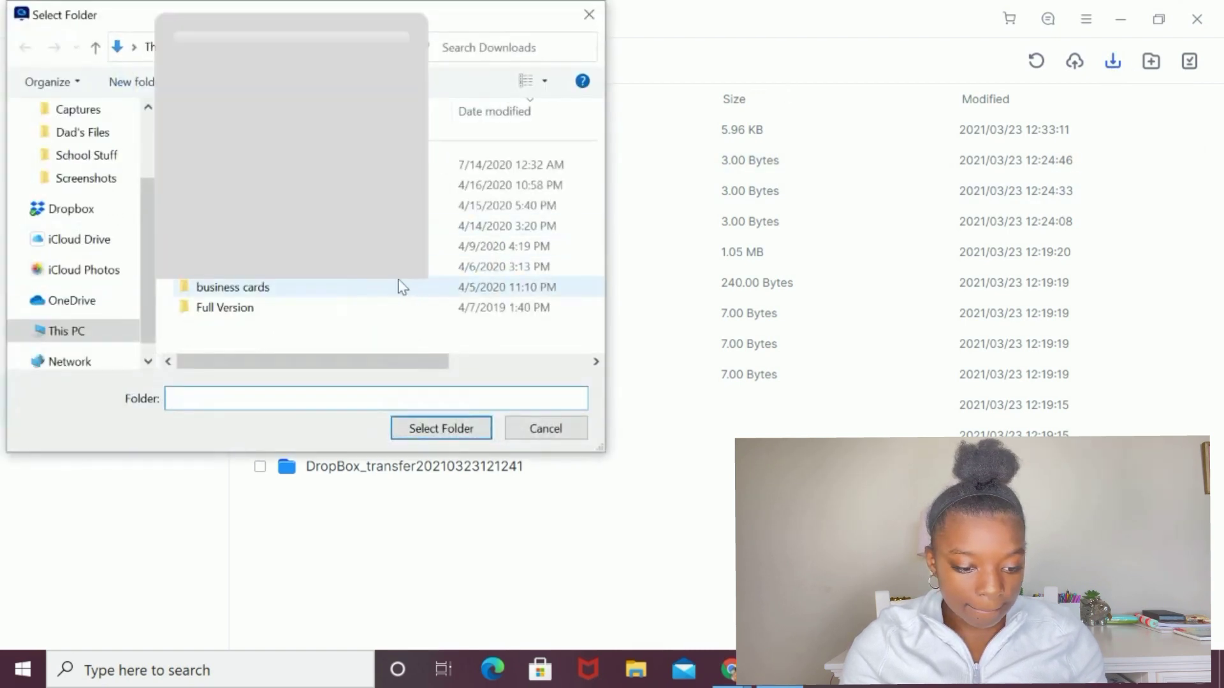
{"action": "left_click", "coordinate": [361, 291]}
{"action": "left_click", "coordinate": [446, 429]}
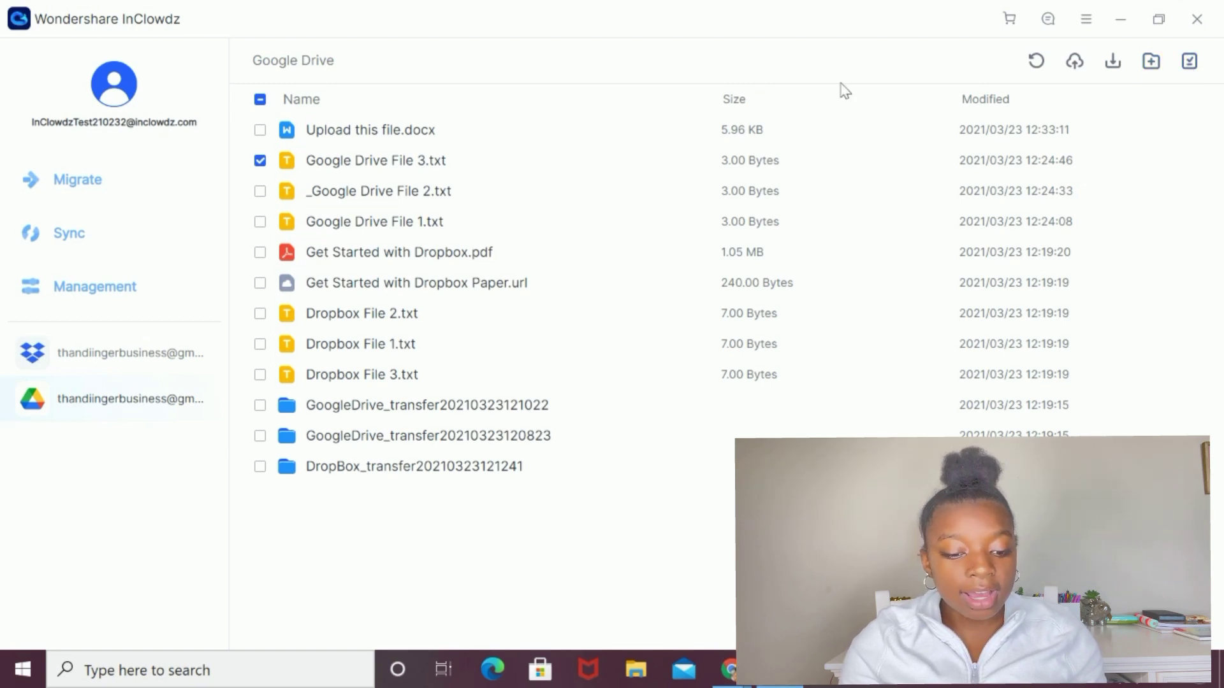
- Bring up the context menu of _Google Drive File 2.txt in the Google Drive file list
{"action": "right_click", "coordinate": [484, 205]}
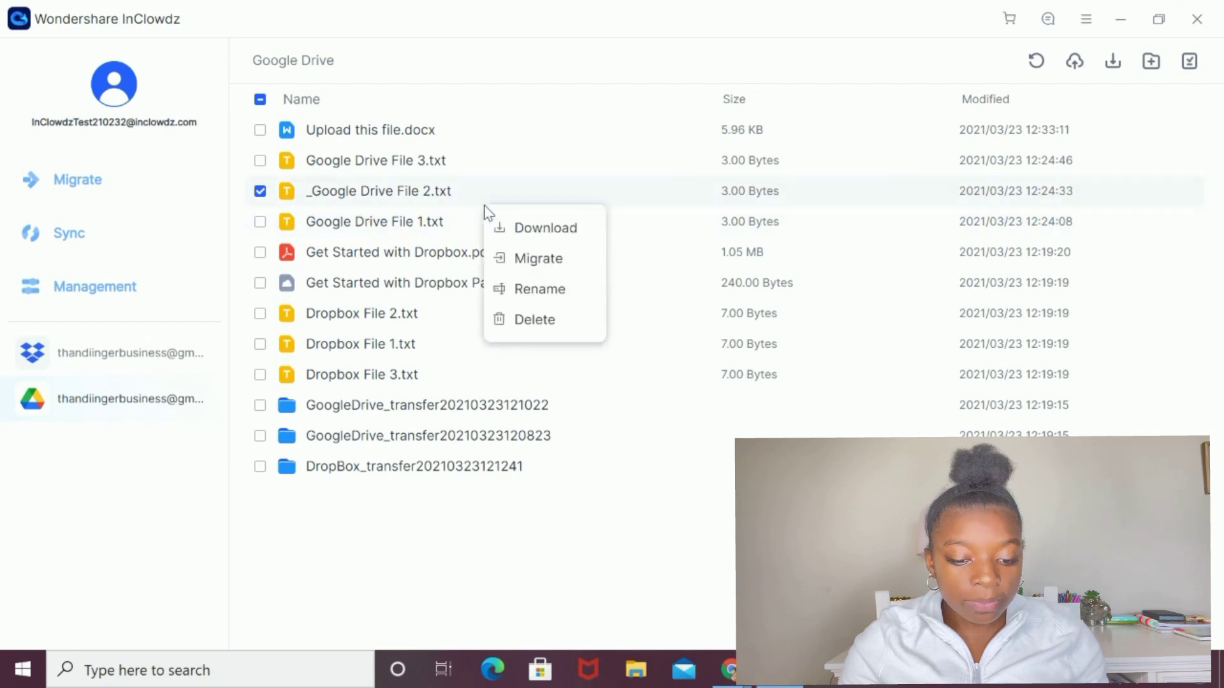